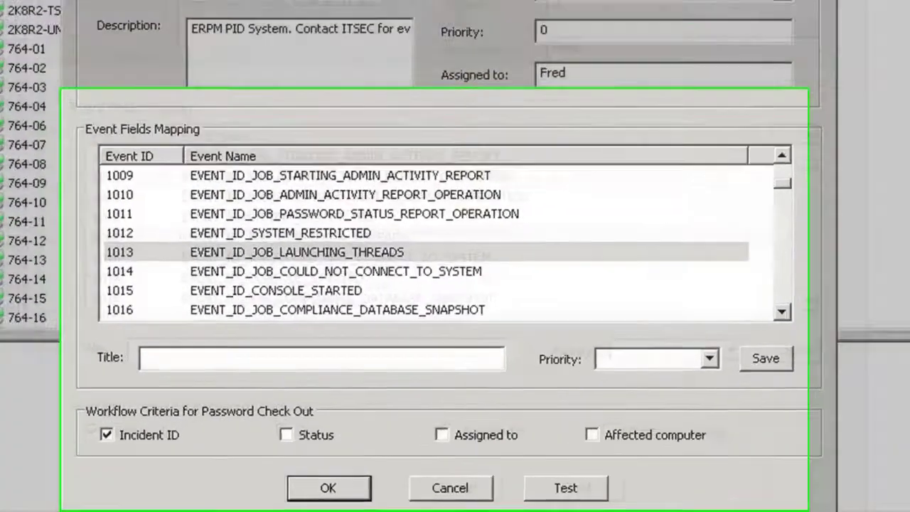
Inspect event 1014's incident Title and Critical priority in the Event Fields Mapping.
click(334, 335)
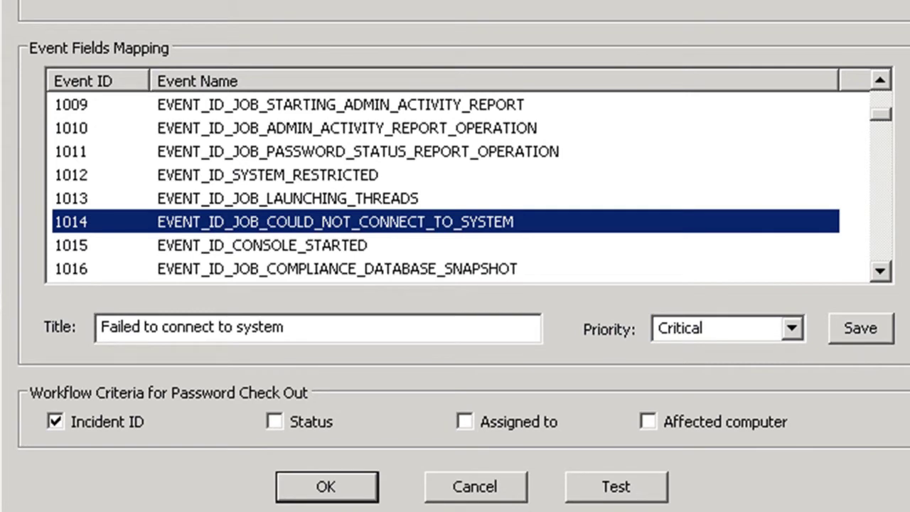
key(Tab)
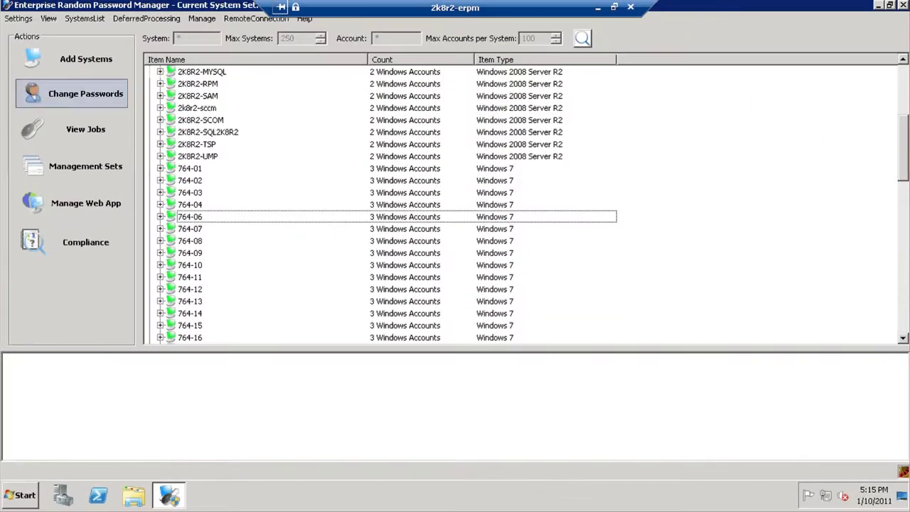
Open the All Events sink configuration and select events 1014, 2013 and 2022.
click(19, 19)
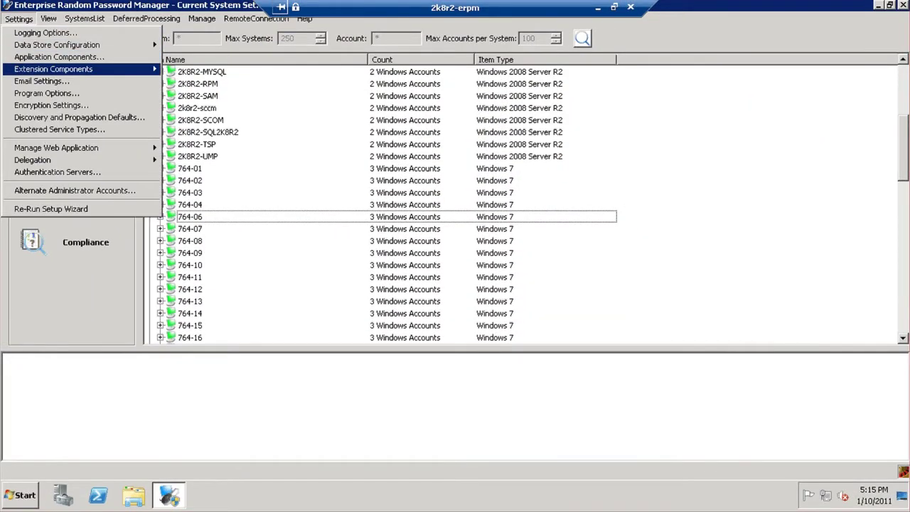
mouse_move(54, 69)
click(213, 106)
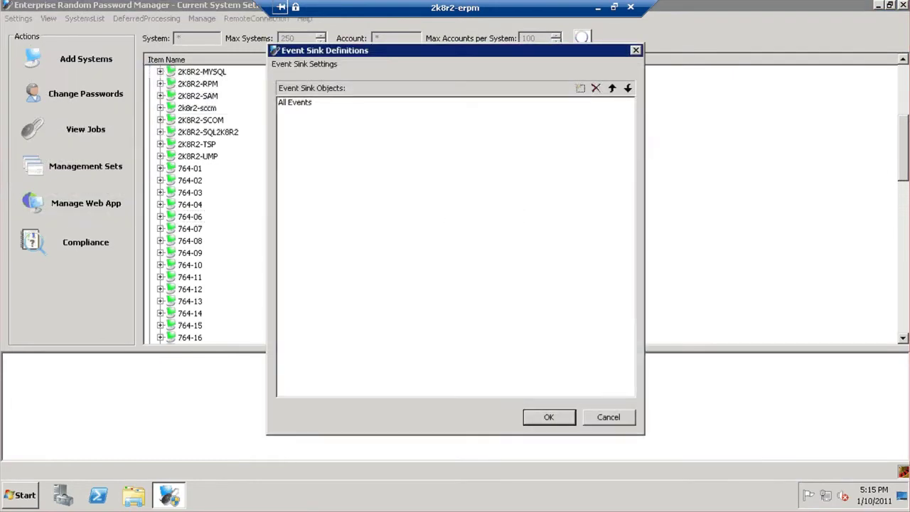
double_click(294, 103)
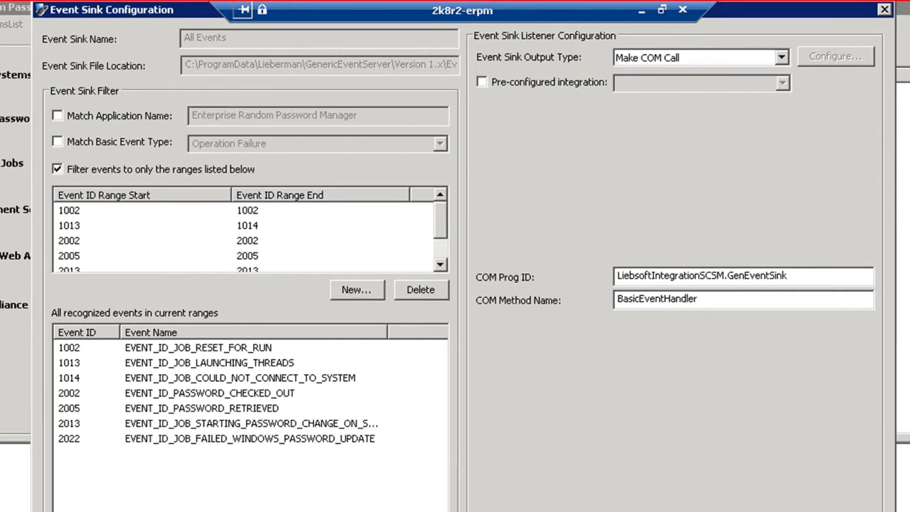
click(106, 377)
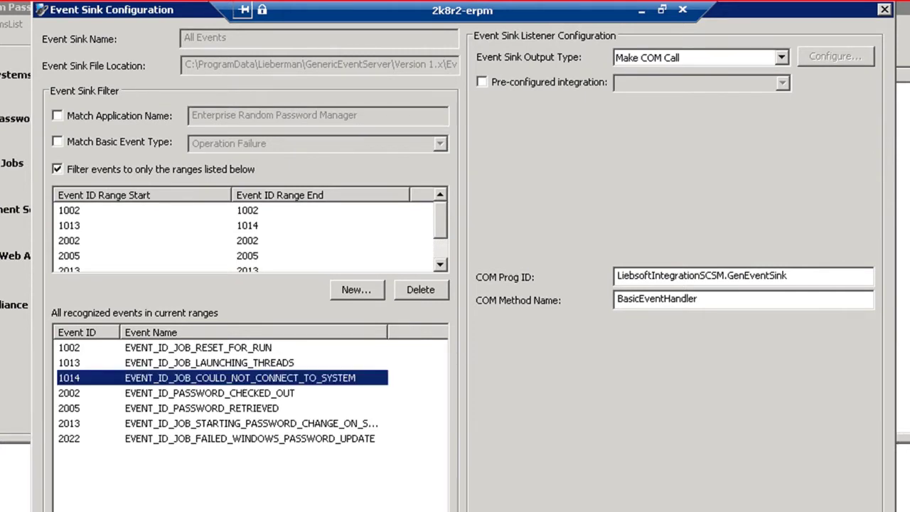
drag(182, 459, 92, 418)
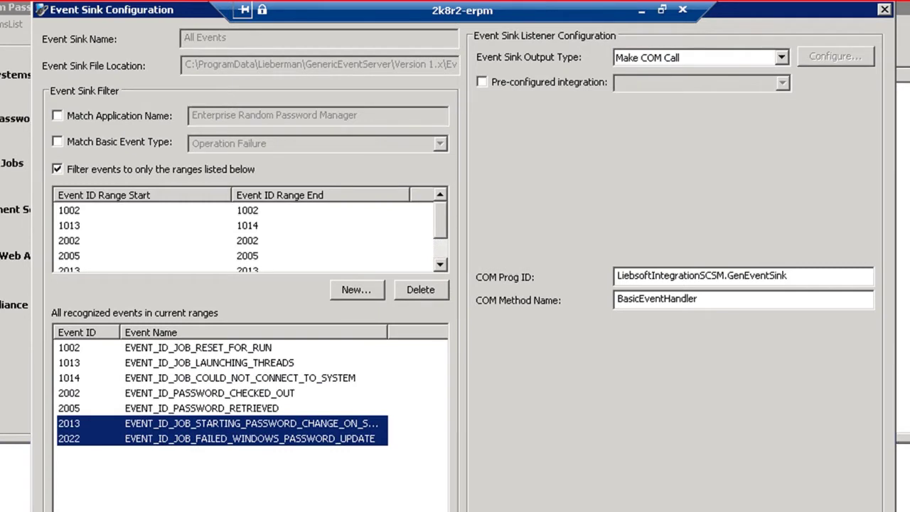
Enable the pre-configured System Center Service Manager integration and save the sink.
click(482, 82)
click(782, 82)
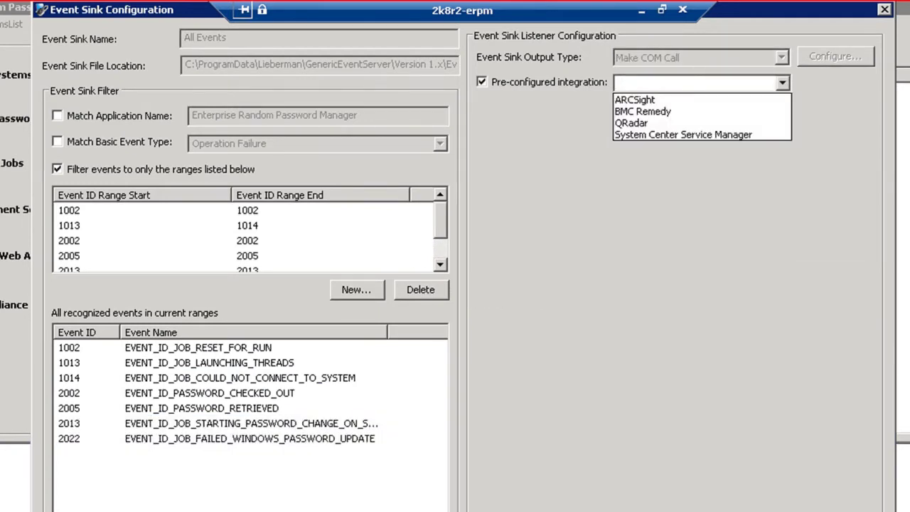
key(Return)
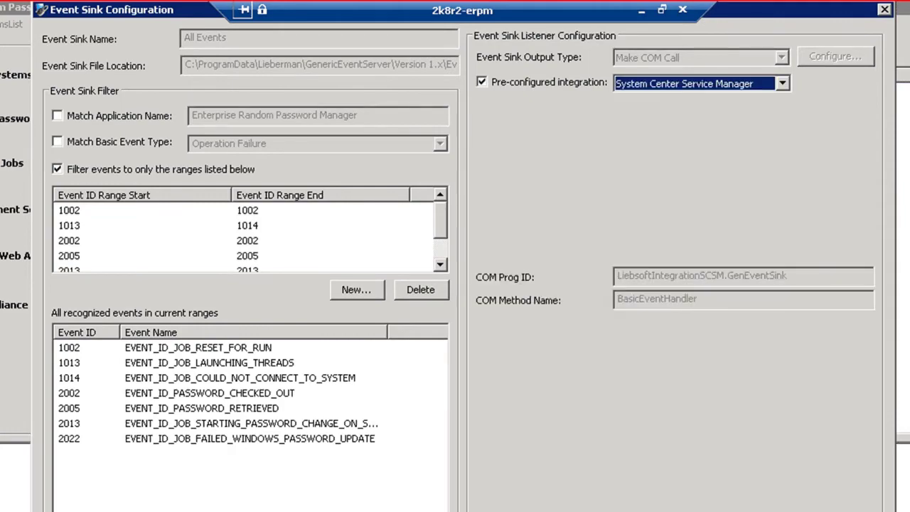
key(Return)
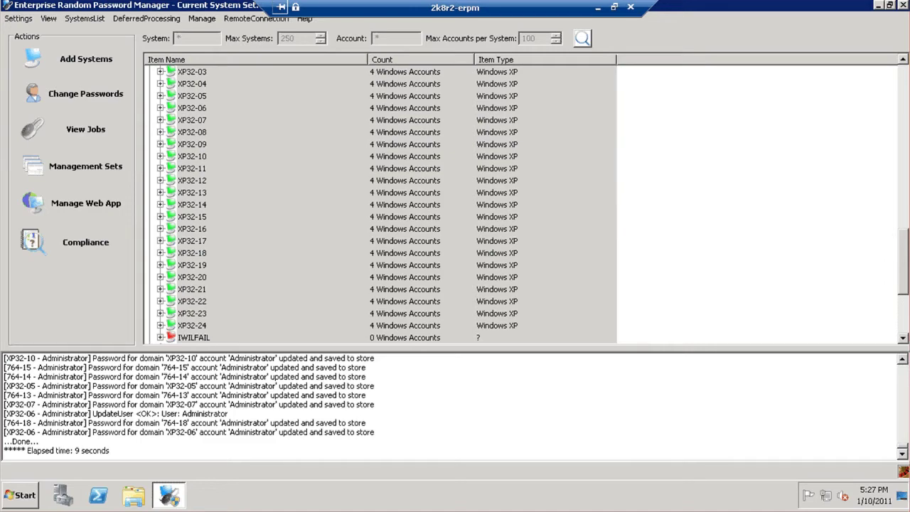
Start a password change job with 127-character, Windows 2000/XP/2003 compatible, Vista/2008-compliant passwords.
click(86, 93)
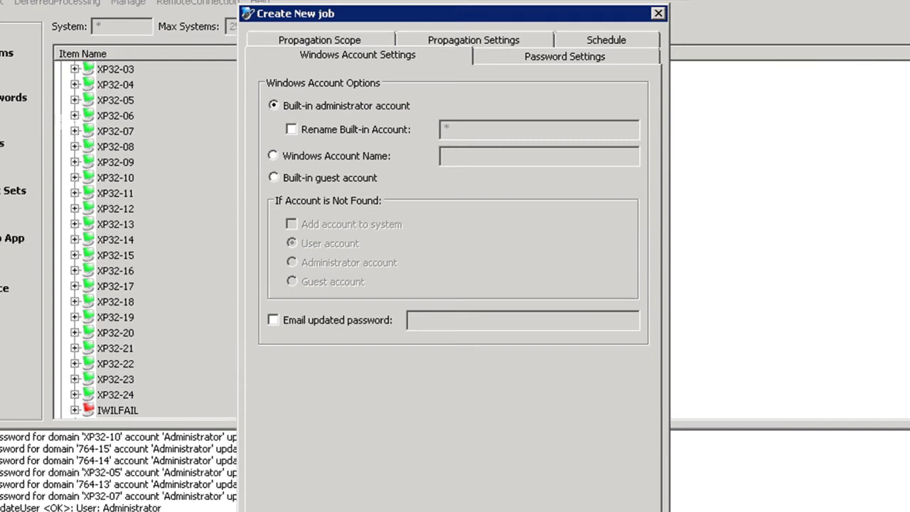
key(ctrl+Tab)
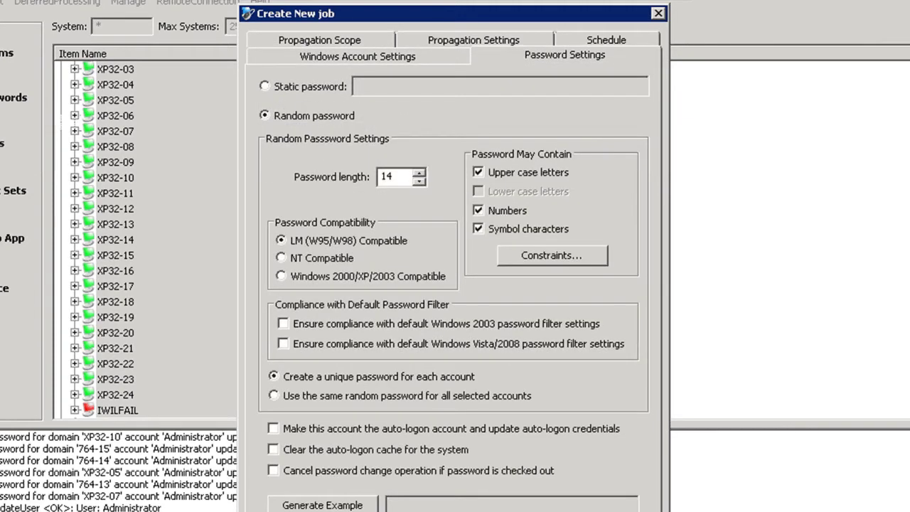
click(281, 276)
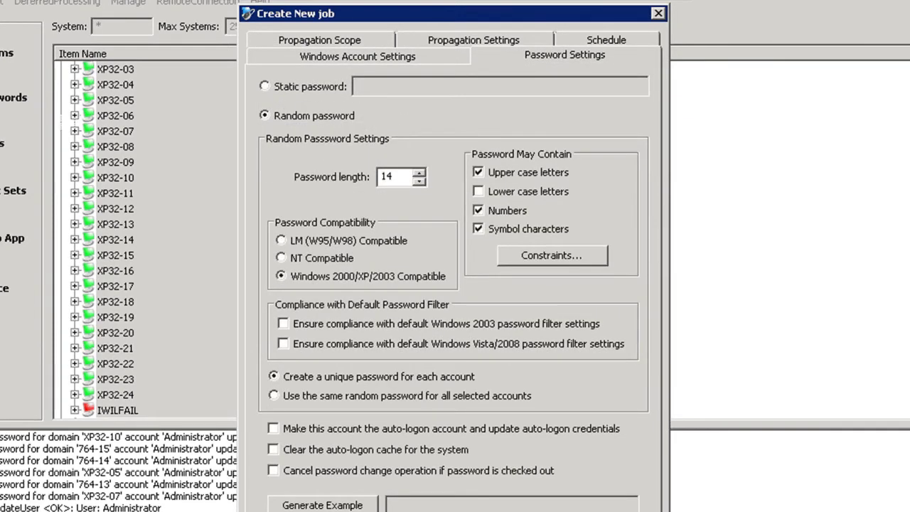
click(283, 344)
key(Return)
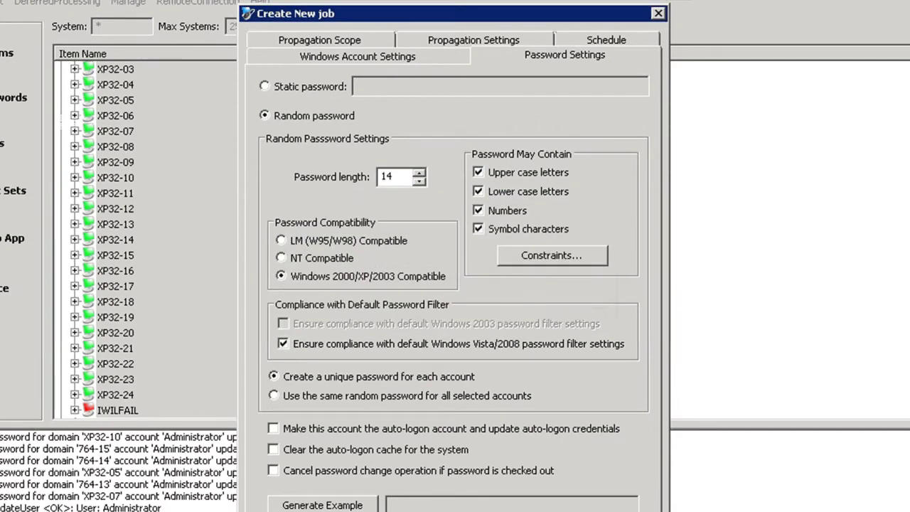
double_click(386, 176)
text(127)
Turn off propagate-only, schedule the job to run Immediately, and submit it.
key(ctrl+Tab)
click(264, 82)
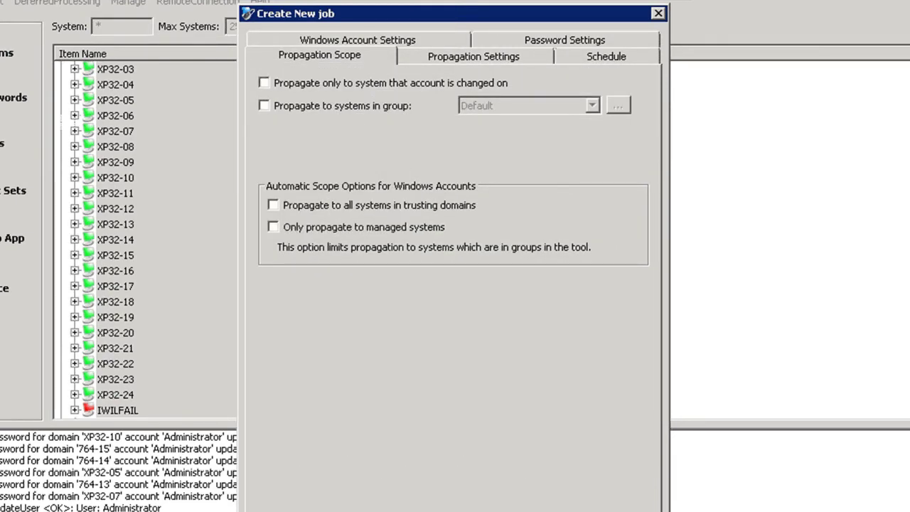
key(ctrl+Tab)
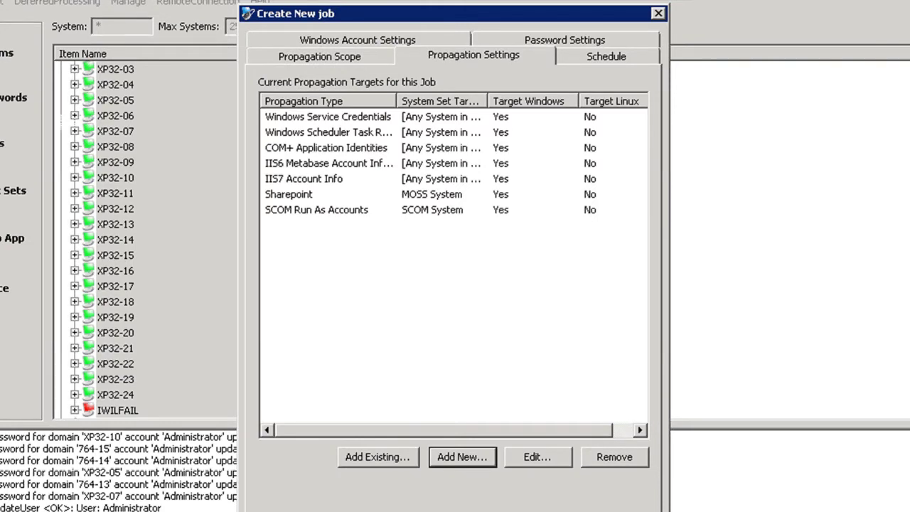
key(ctrl+Tab)
key(alt+Down)
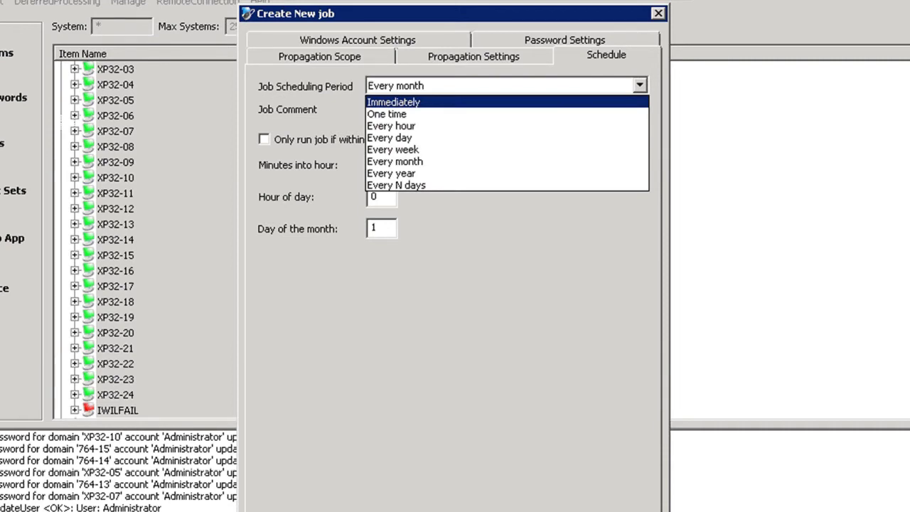
key(Return)
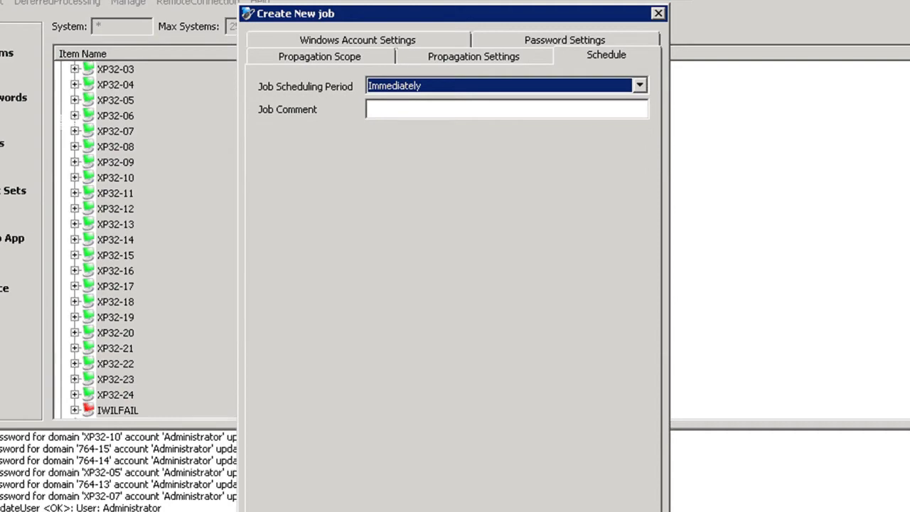
key(Return)
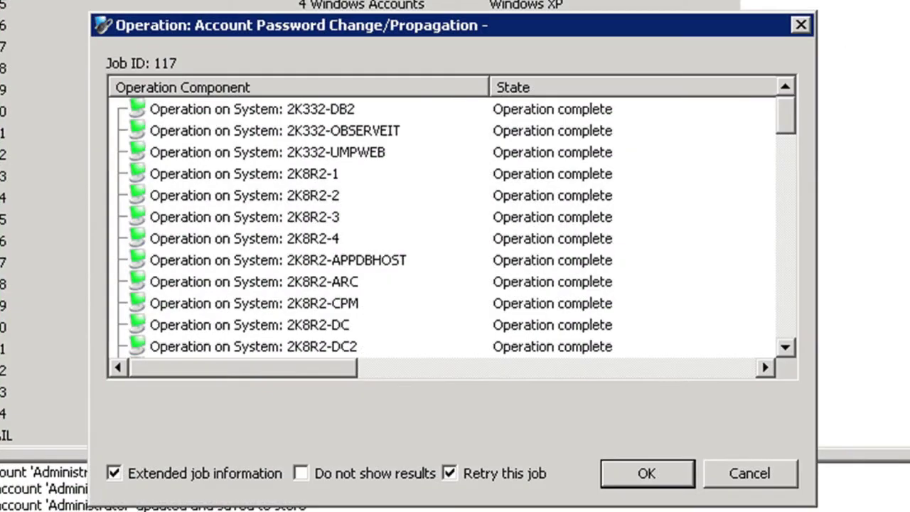
scroll(440, 227, down, 20)
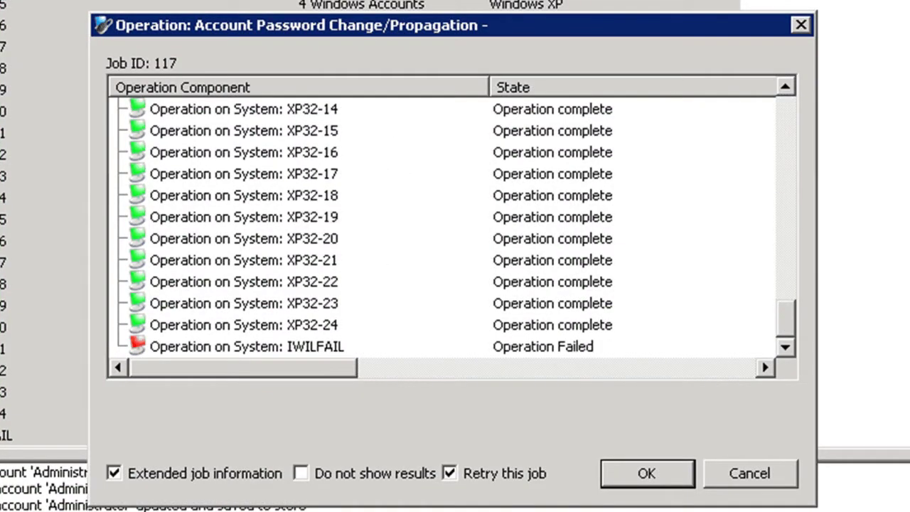
click(246, 346)
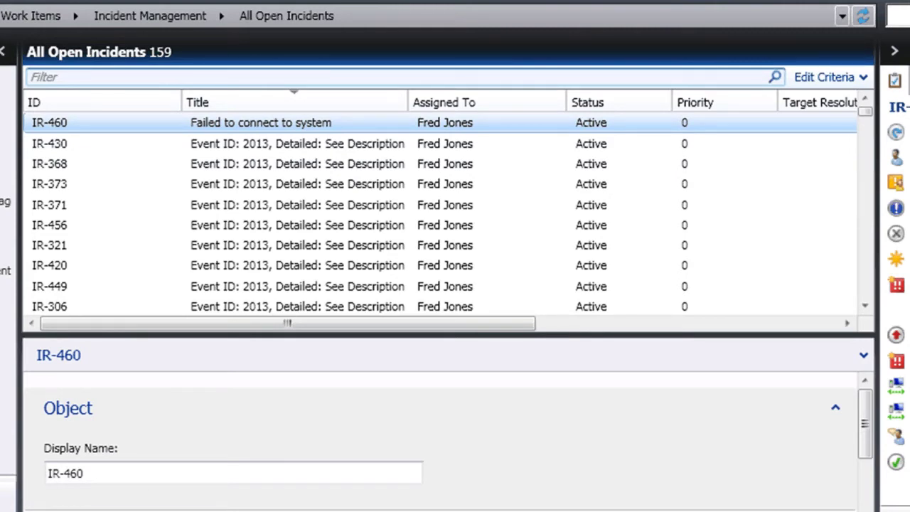
Open incident IR-460 and highlight the IWILFAIL system name in its description.
key(Return)
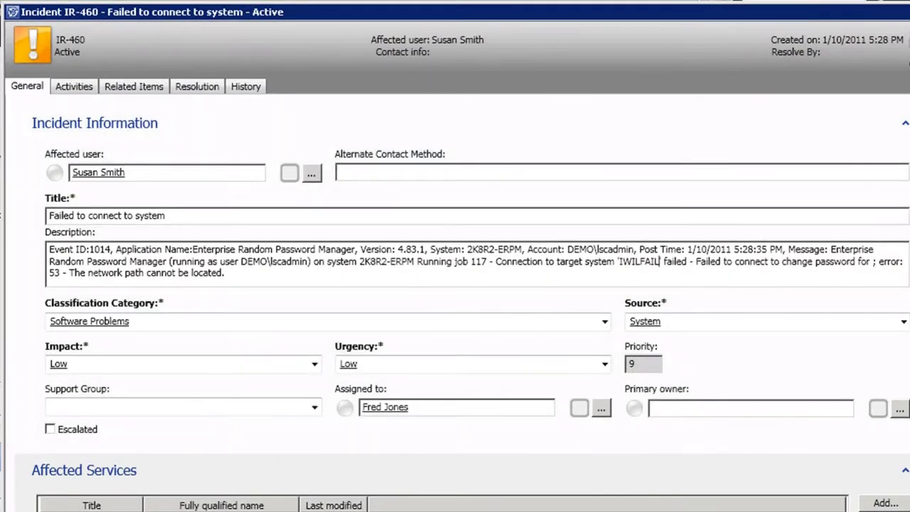
drag(659, 261, 615, 261)
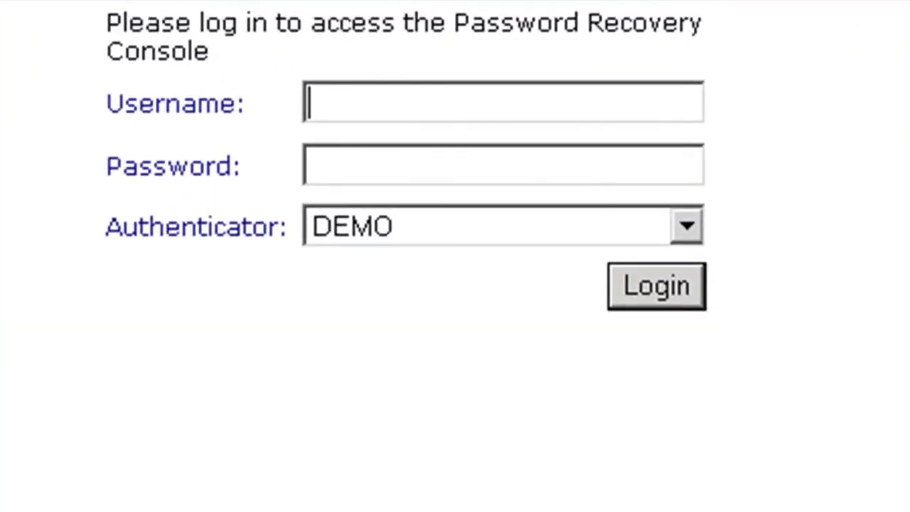
Log in to the Password Recovery Console with the account username and password, then open Passwords.
text(fred)
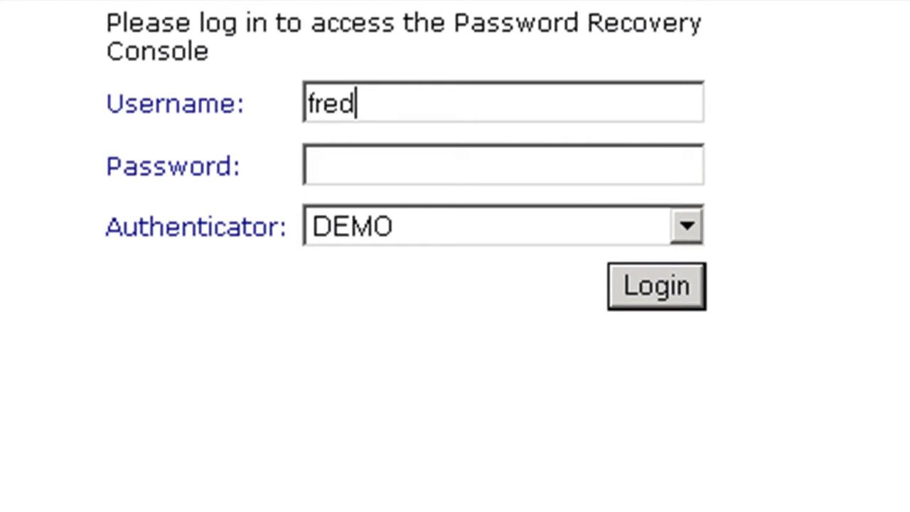
key(Tab)
text(password)
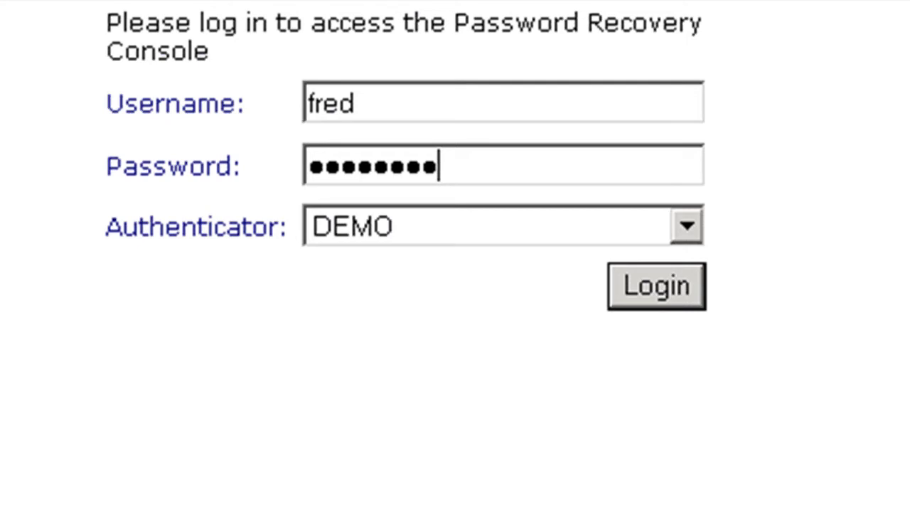
click(656, 286)
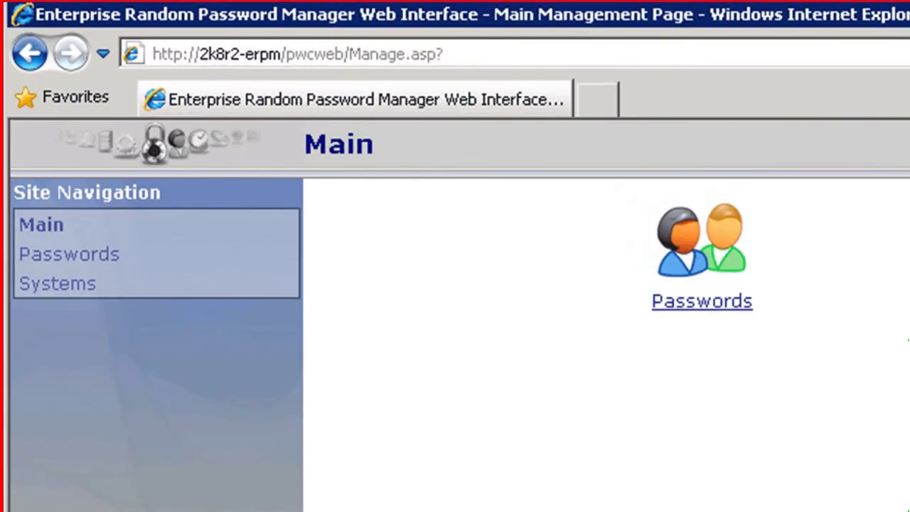
click(700, 241)
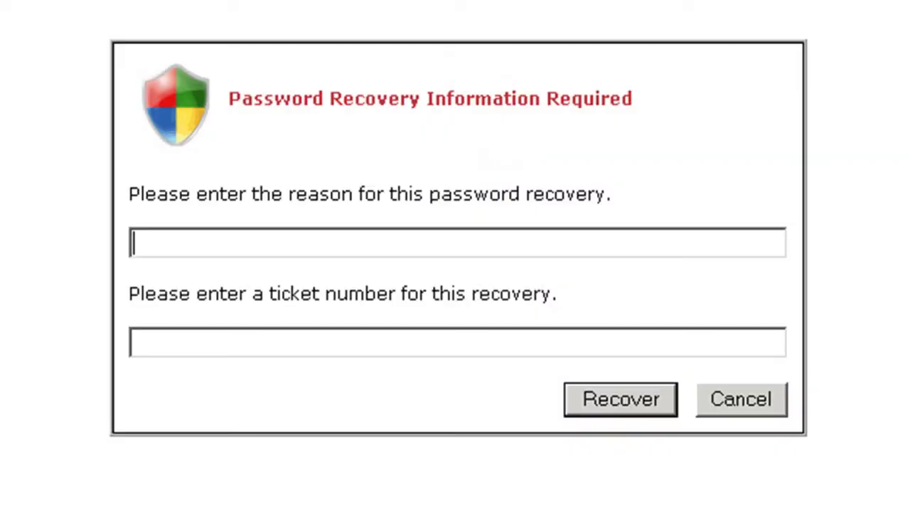
Recover IWILLFAIL's Administrator password with reason 'Failure to manage' and ticket IR-460, noting the two-hour expiry.
text(Failu)
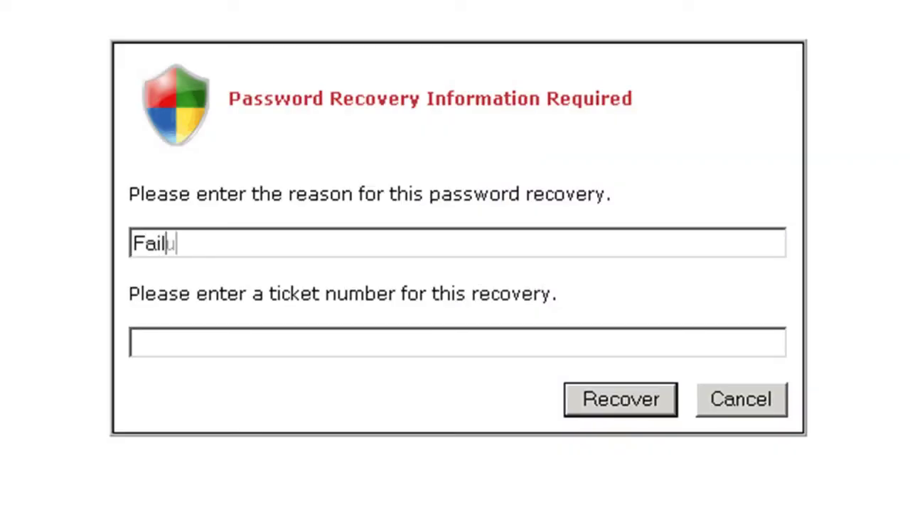
text(re to manage)
click(135, 342)
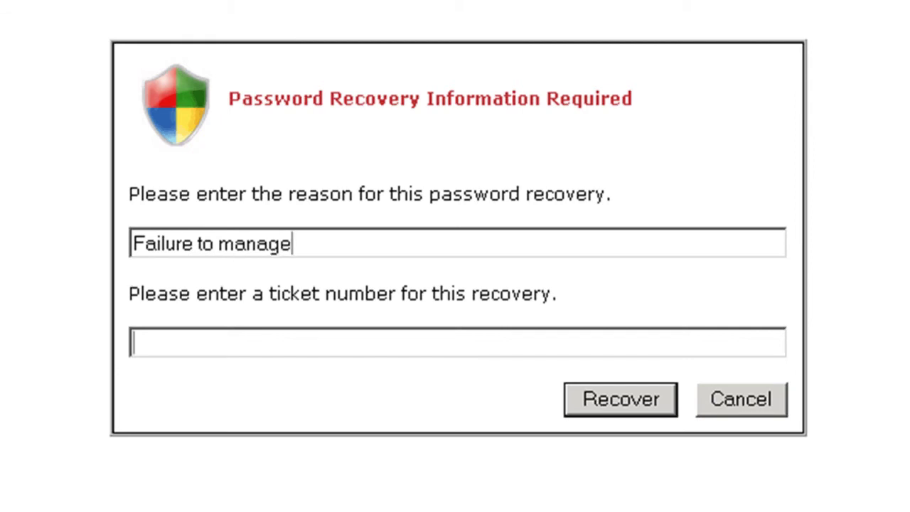
text(IR-460)
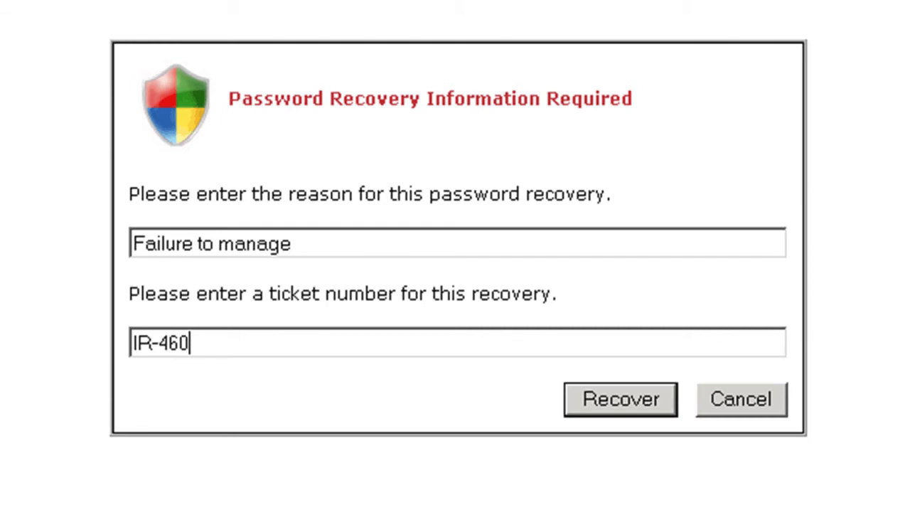
key(Return)
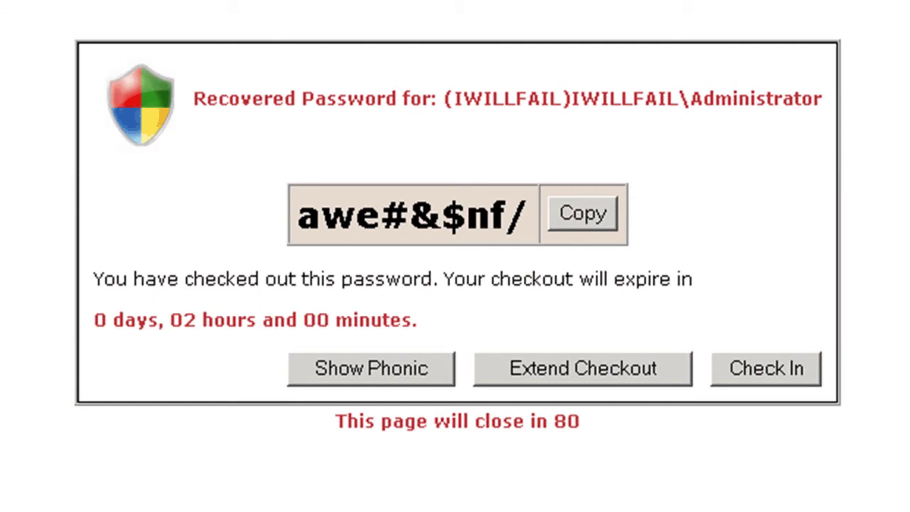
drag(165, 319, 414, 320)
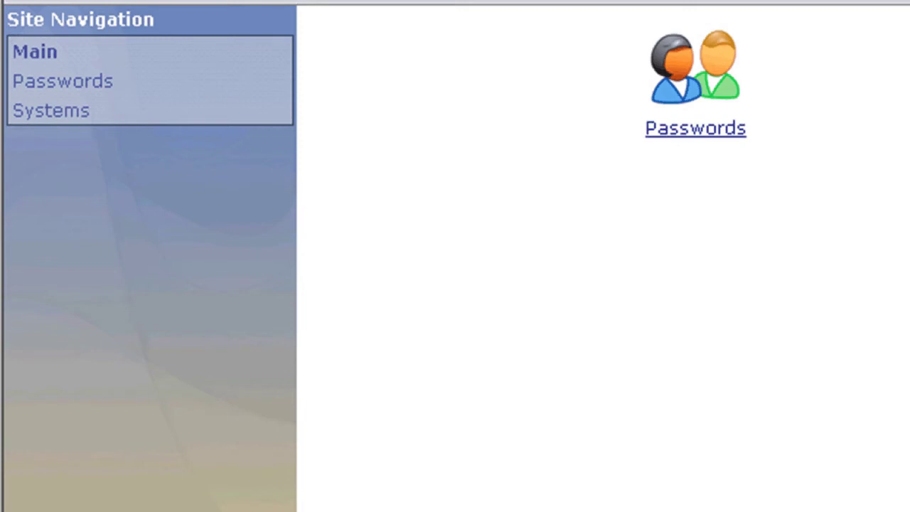
Request IWILLFAIL Administrator password recovery with reason 'failure to manage' and ticket 3498.
click(700, 96)
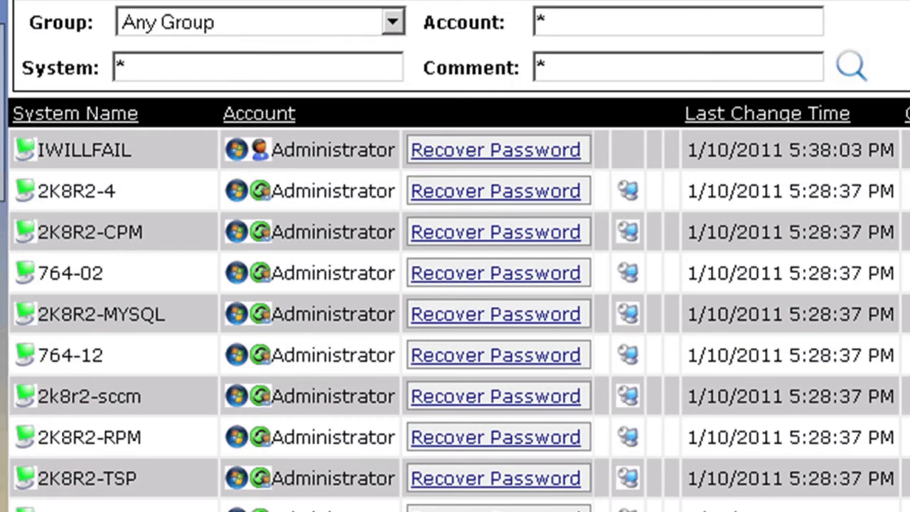
click(496, 150)
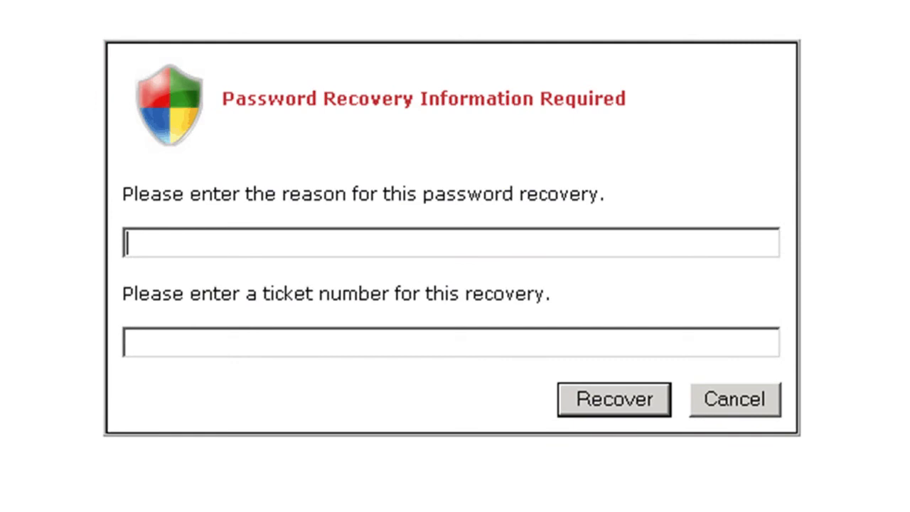
text(failu)
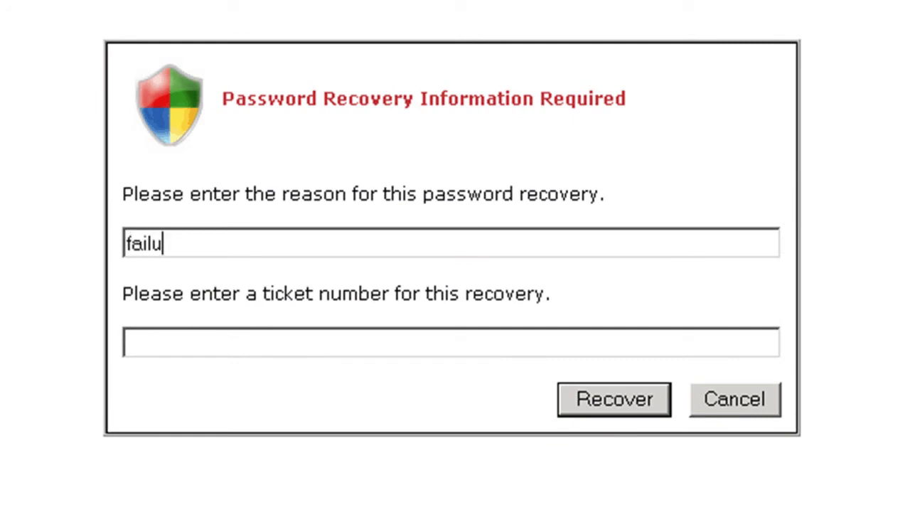
text(re to manage)
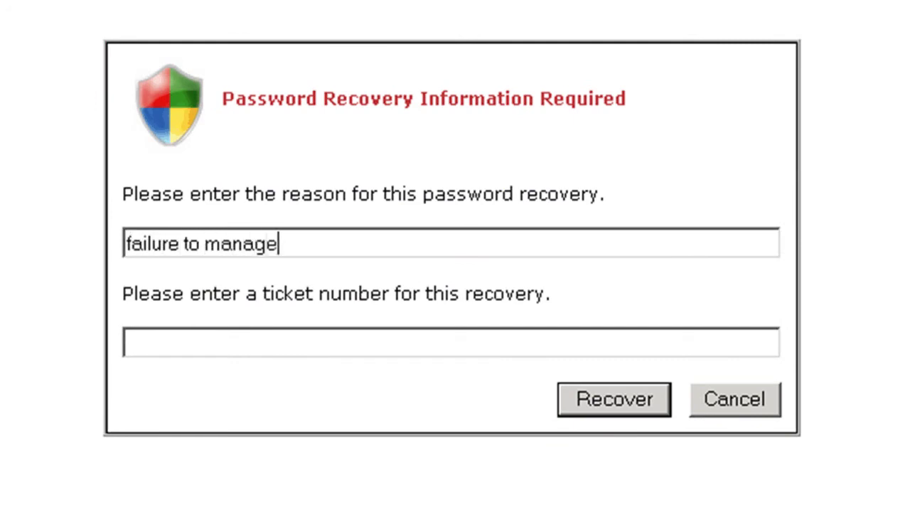
key(Tab)
text(3498)
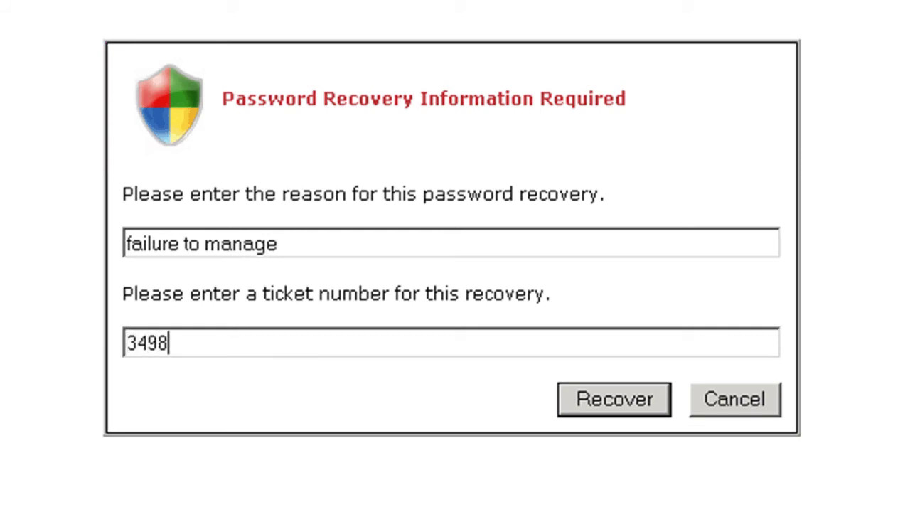
key(Return)
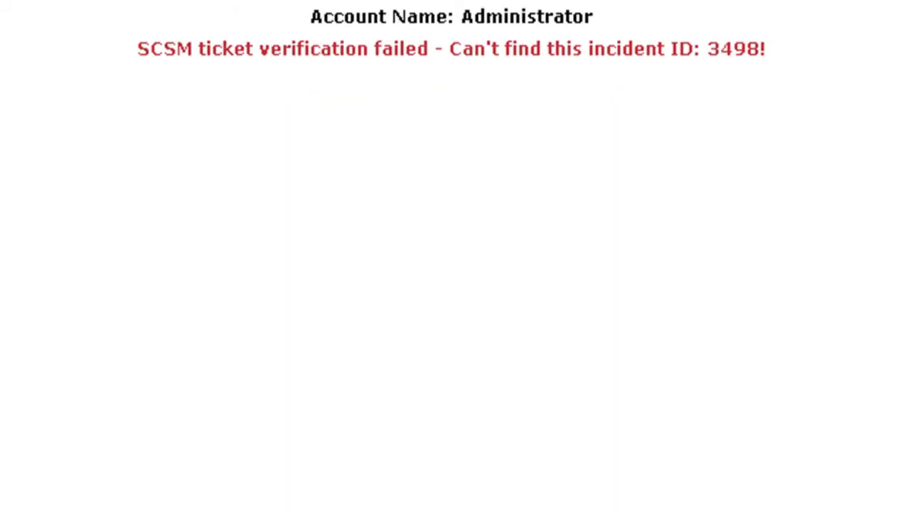